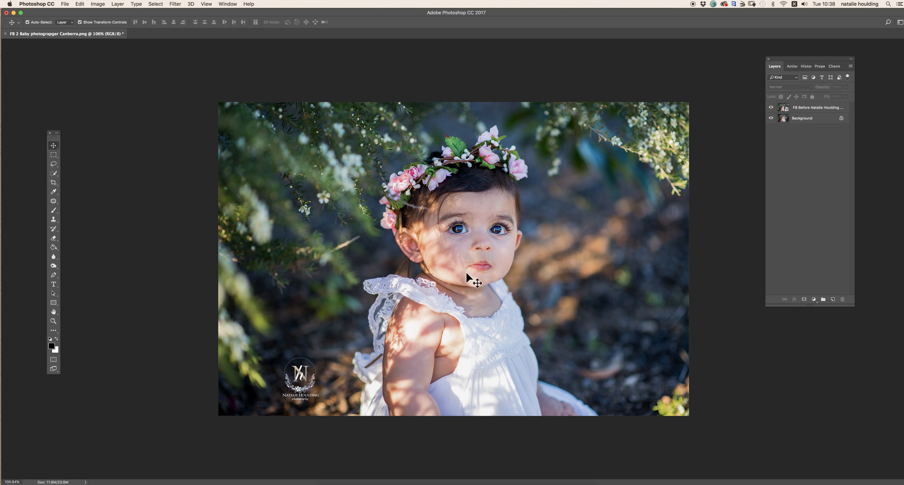
# Compare the face before and after retouching by hiding and showing the upper photo layer.
pyautogui.scroll(3, 468, 267)
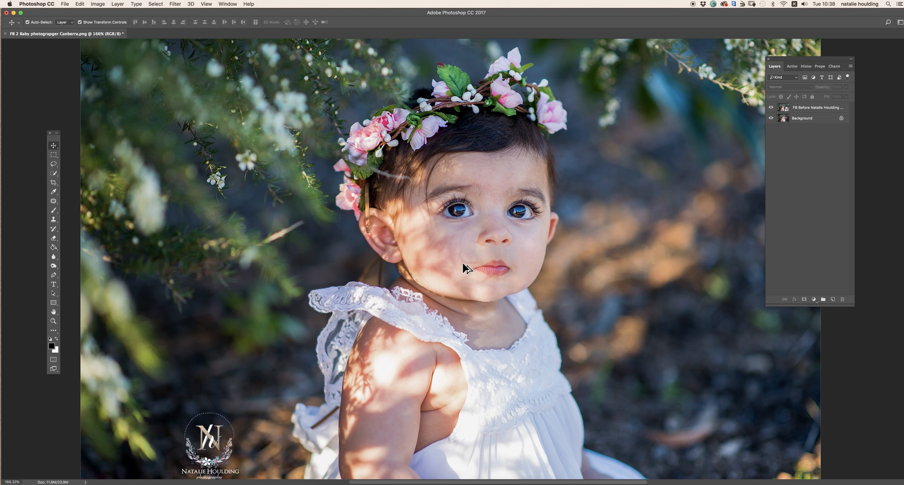
pyautogui.scroll(2, 466, 268)
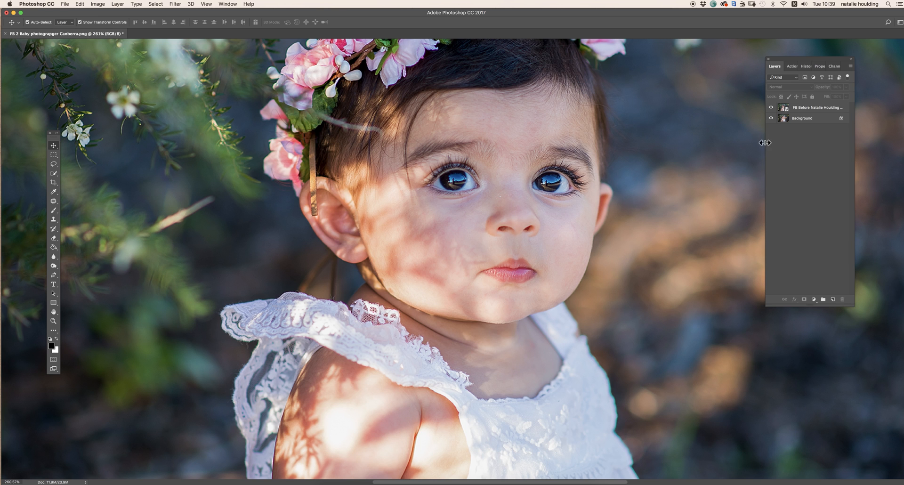
pyautogui.click(770, 107)
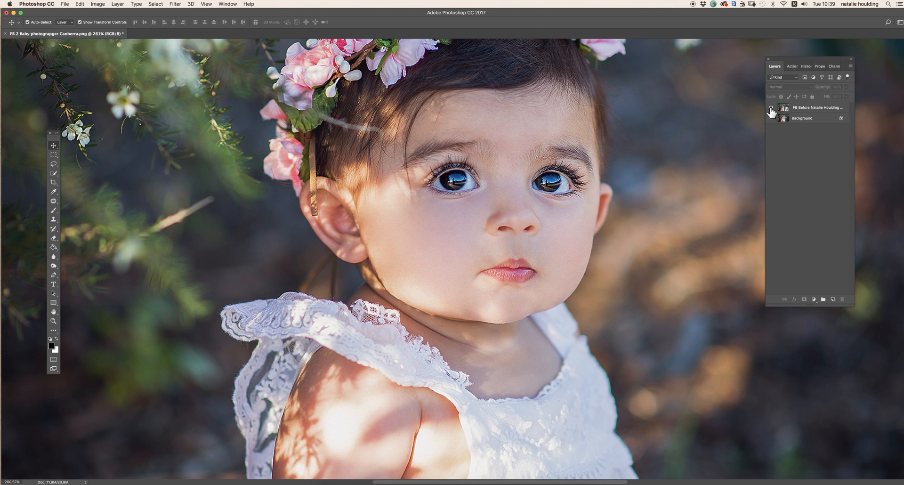
pyautogui.click(770, 108)
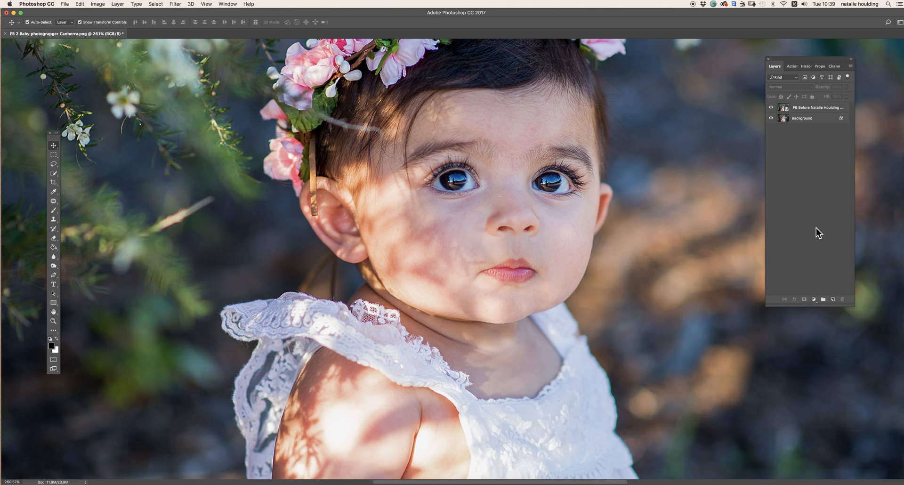
# Duplicate the upper photo layer, with the copy at 63% opacity, and choose the Patch tool.
pyautogui.moveTo(827, 108); pyautogui.dragTo(832, 299)
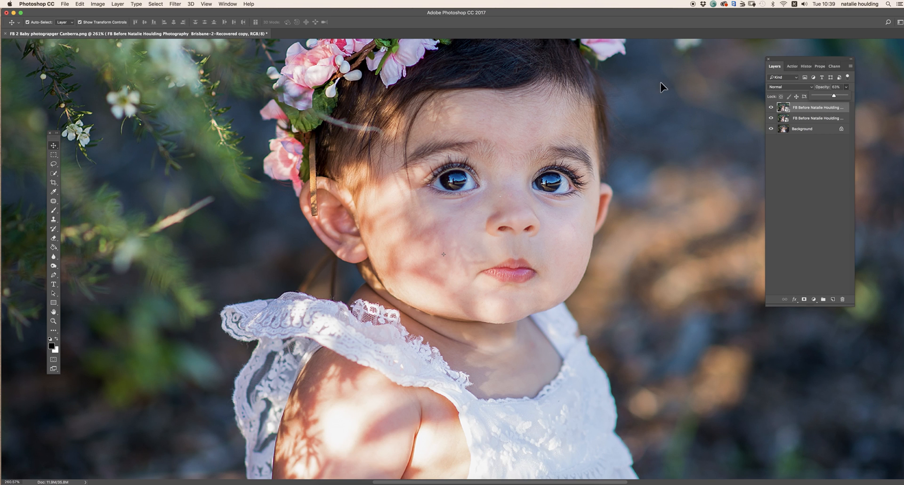
pyautogui.click(55, 202)
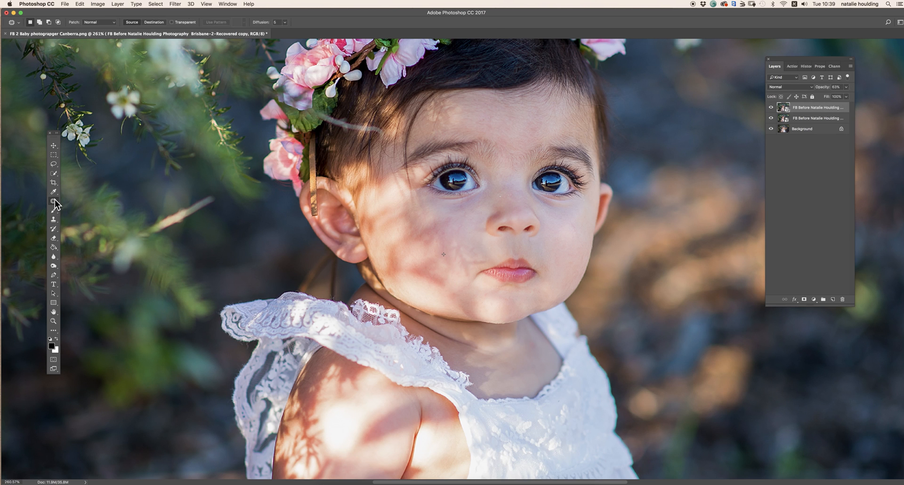
pyautogui.rightClick(55, 202)
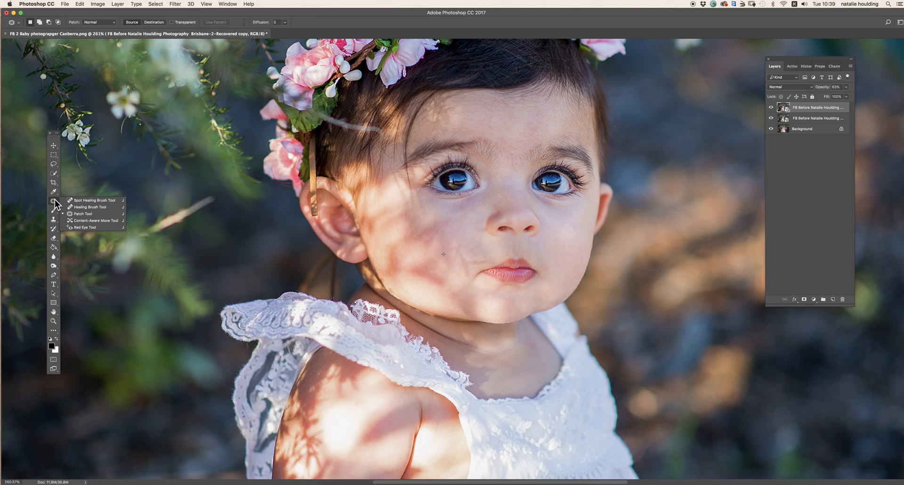
pyautogui.click(85, 214)
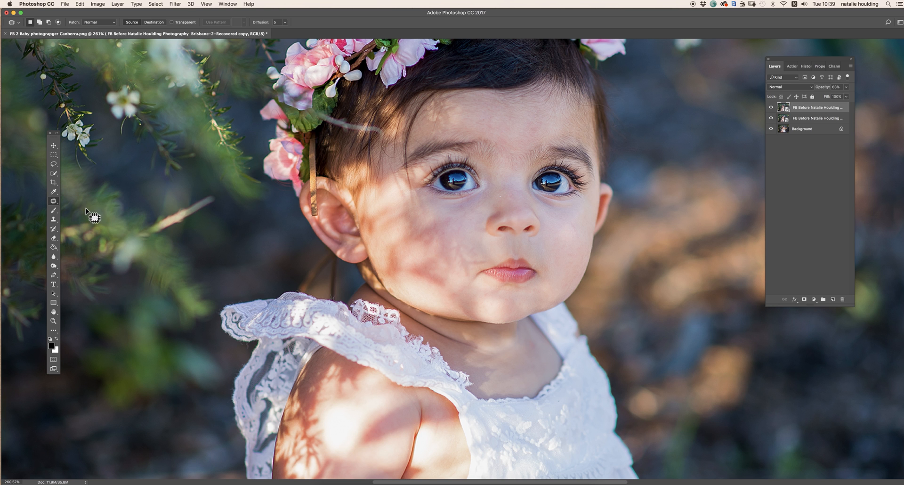
# Patch the blotchy dappled shadows on the baby's ear-side cheek with smoother skin from cleaner areas of the face.
pyautogui.moveTo(582, 224)
pyautogui.mouseDown()
pyautogui.moveTo(578, 238)
pyautogui.moveTo(566, 238)
pyautogui.mouseUp()
pyautogui.click(499, 156)
pyautogui.moveTo(475, 226)
pyautogui.mouseDown()
pyautogui.moveTo(457, 240)
pyautogui.moveTo(447, 228)
pyautogui.moveTo(555, 238)
pyautogui.moveTo(563, 253)
pyautogui.mouseUp()
pyautogui.press('super+d')
pyautogui.moveTo(465, 234)
pyautogui.mouseDown()
pyautogui.moveTo(482, 271)
pyautogui.moveTo(493, 261)
pyautogui.moveTo(463, 254)
pyautogui.moveTo(564, 239)
pyautogui.mouseUp()
pyautogui.moveTo(457, 233)
pyautogui.mouseDown()
pyautogui.moveTo(418, 255)
pyautogui.moveTo(459, 245)
pyautogui.mouseUp()
pyautogui.moveTo(436, 243)
pyautogui.mouseDown()
pyautogui.moveTo(461, 238)
pyautogui.moveTo(441, 238)
pyautogui.moveTo(477, 251)
pyautogui.mouseUp()
pyautogui.moveTo(451, 251); pyautogui.dragTo(564, 242)
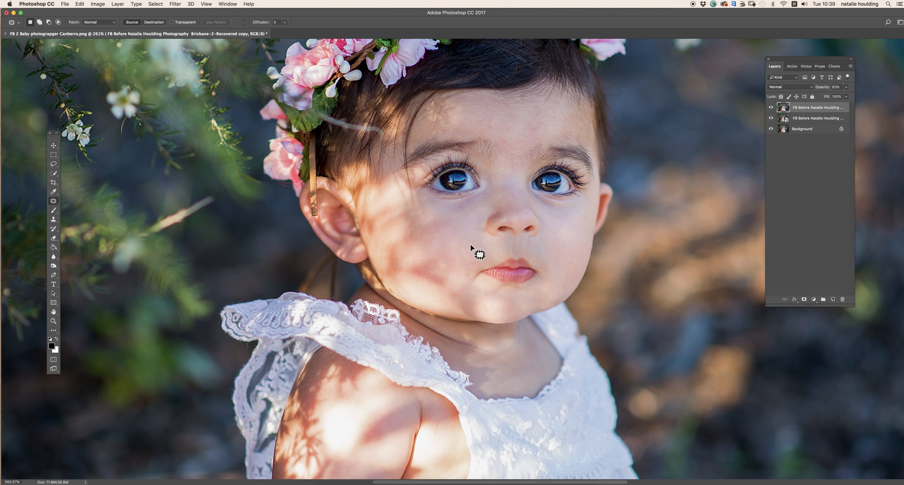
pyautogui.click(444, 254)
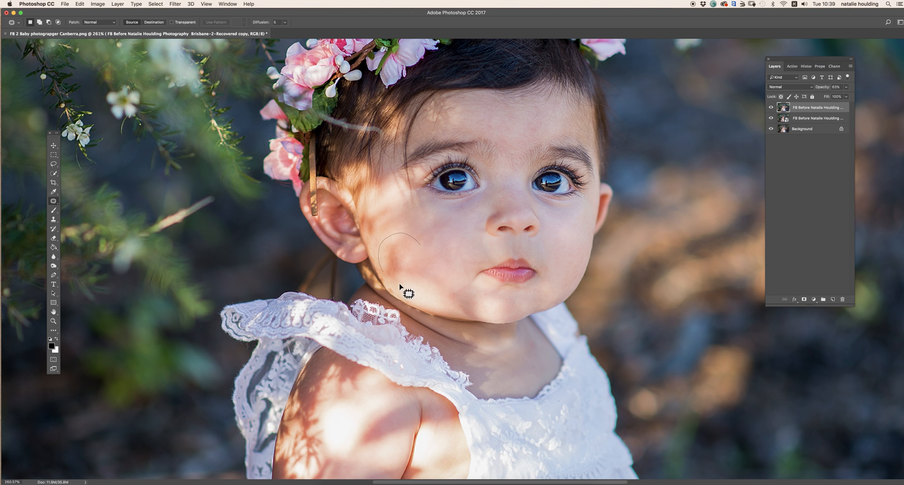
pyautogui.moveTo(443, 238)
pyautogui.mouseDown()
pyautogui.moveTo(387, 207)
pyautogui.moveTo(416, 264)
pyautogui.moveTo(431, 241)
pyautogui.moveTo(441, 244)
pyautogui.moveTo(429, 258)
pyautogui.mouseUp()
pyautogui.click(432, 241)
pyautogui.click(442, 268)
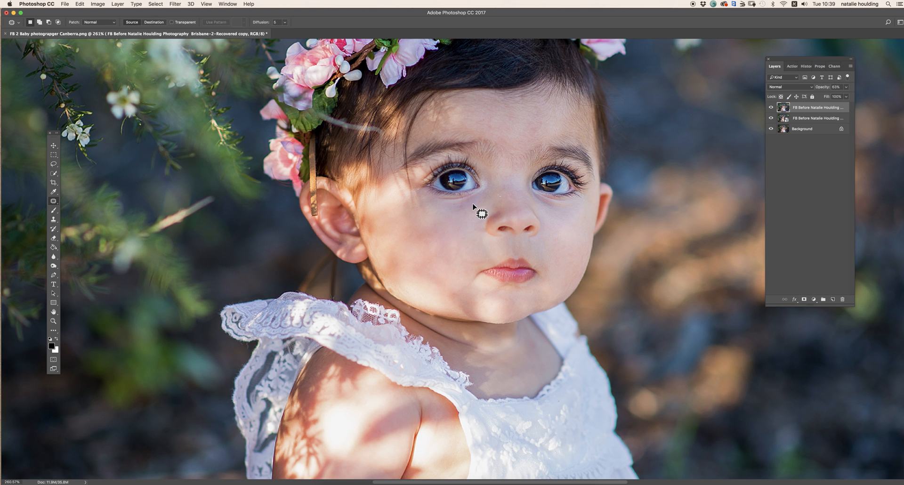
# Patch the uneven shadows beside the nose, under the eye and across the upper cheek.
pyautogui.moveTo(499, 207)
pyautogui.mouseDown()
pyautogui.moveTo(473, 226)
pyautogui.moveTo(487, 212)
pyautogui.mouseUp()
pyautogui.moveTo(481, 210)
pyautogui.mouseDown()
pyautogui.moveTo(456, 233)
pyautogui.moveTo(432, 215)
pyautogui.mouseUp()
pyautogui.moveTo(429, 210)
pyautogui.mouseDown()
pyautogui.moveTo(419, 232)
pyautogui.moveTo(405, 205)
pyautogui.mouseUp()
pyautogui.moveTo(464, 219)
pyautogui.mouseDown()
pyautogui.moveTo(455, 236)
pyautogui.moveTo(461, 227)
pyautogui.mouseUp()
pyautogui.moveTo(445, 223)
pyautogui.mouseDown()
pyautogui.moveTo(435, 216)
pyautogui.moveTo(433, 237)
pyautogui.moveTo(455, 240)
pyautogui.mouseUp()
# Patch the remaining shadow marks on the outer cheek near the ear and down along the jaw.
pyautogui.moveTo(399, 231)
pyautogui.mouseDown()
pyautogui.moveTo(381, 251)
pyautogui.moveTo(399, 233)
pyautogui.mouseUp()
pyautogui.moveTo(390, 235)
pyautogui.mouseDown()
pyautogui.moveTo(403, 230)
pyautogui.moveTo(416, 251)
pyautogui.mouseUp()
pyautogui.moveTo(409, 252)
pyautogui.mouseDown()
pyautogui.moveTo(454, 288)
pyautogui.moveTo(463, 314)
pyautogui.moveTo(475, 306)
pyautogui.mouseUp()
pyautogui.click(460, 260)
pyautogui.moveTo(472, 305); pyautogui.dragTo(443, 288)
pyautogui.click(420, 274)
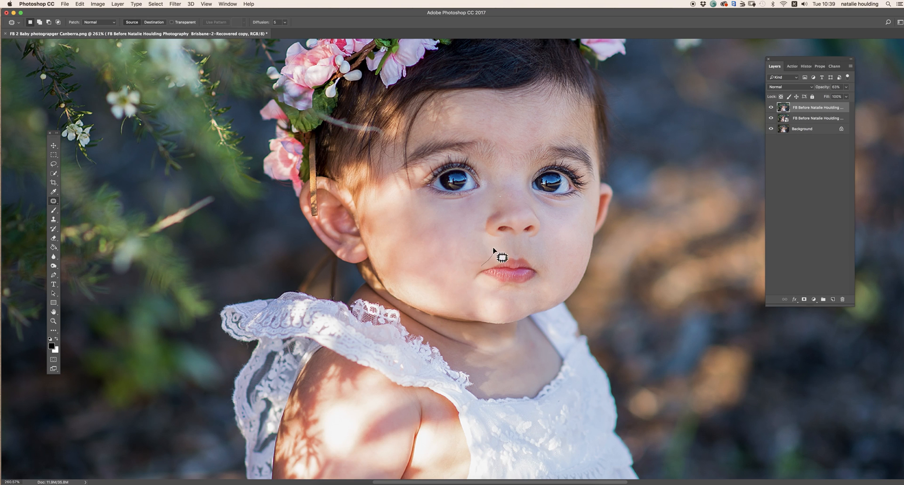
pyautogui.moveTo(444, 228); pyautogui.dragTo(442, 230)
pyautogui.moveTo(415, 247); pyautogui.dragTo(388, 243)
pyautogui.click(416, 263)
# Compare the skin before and after patching by toggling the patched layer's visibility.
pyautogui.click(771, 108)
pyautogui.click(771, 107)
pyautogui.click(770, 108)
pyautogui.click(771, 108)
# Set the patched layer's opacity to about 70% and flatten the image.
pyautogui.moveTo(846, 97); pyautogui.dragTo(838, 97)
pyautogui.moveTo(843, 95)
pyautogui.mouseDown()
pyautogui.moveTo(834, 96)
pyautogui.moveTo(842, 97)
pyautogui.mouseUp()
pyautogui.moveTo(842, 96); pyautogui.dragTo(841, 96)
pyautogui.click(118, 4)
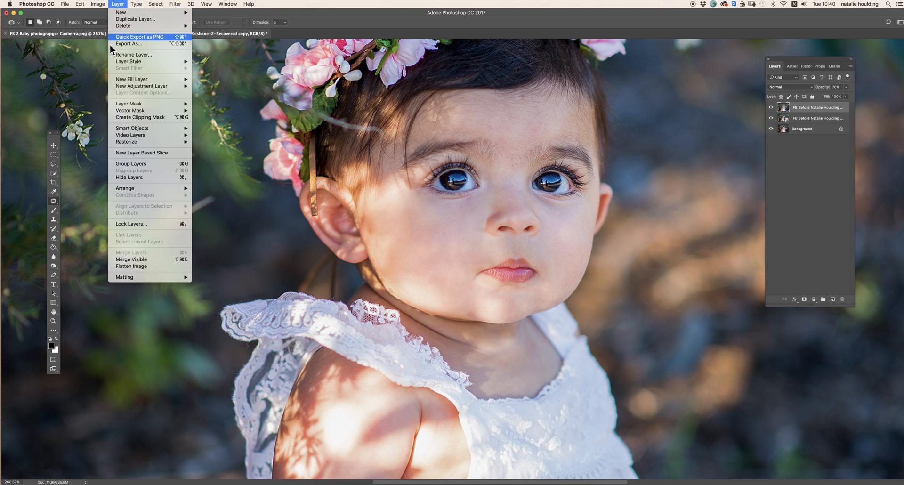
pyautogui.click(138, 267)
# Duplicate the Background layer and start the Add Noise filter on the copy.
pyautogui.moveTo(833, 112); pyautogui.dragTo(833, 300)
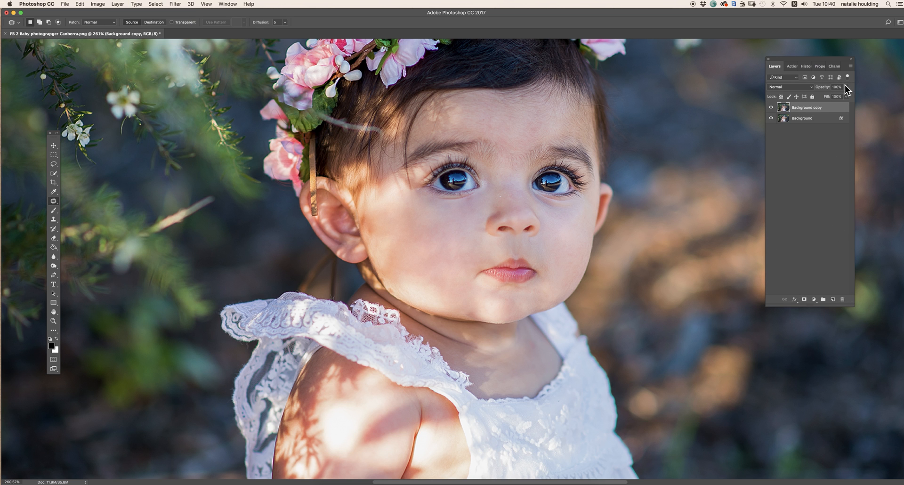
pyautogui.click(173, 4)
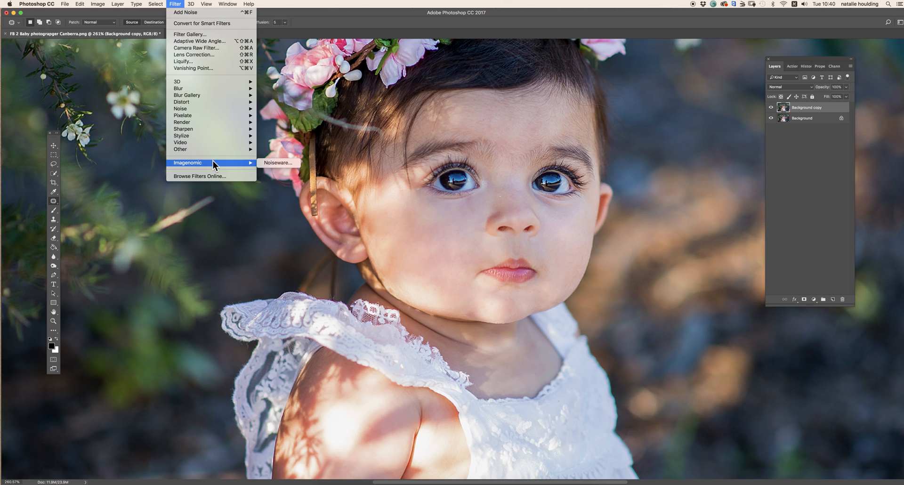
pyautogui.moveTo(215, 109)
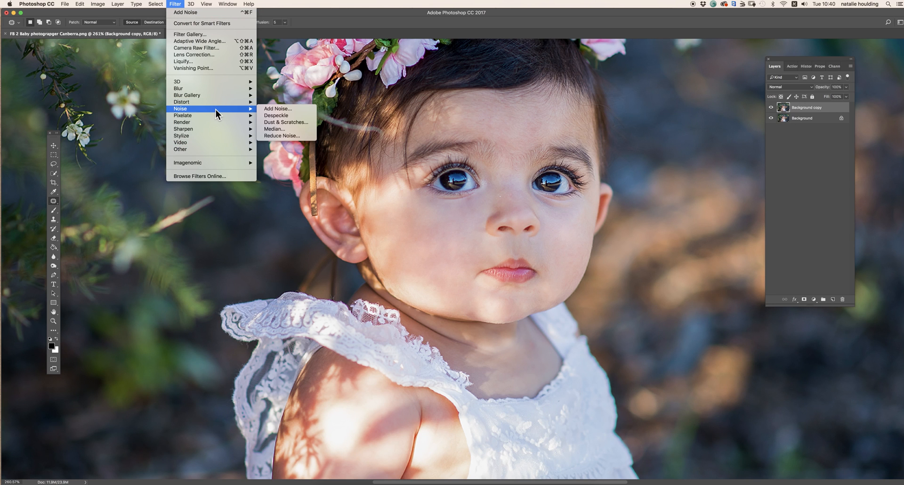
pyautogui.click(292, 107)
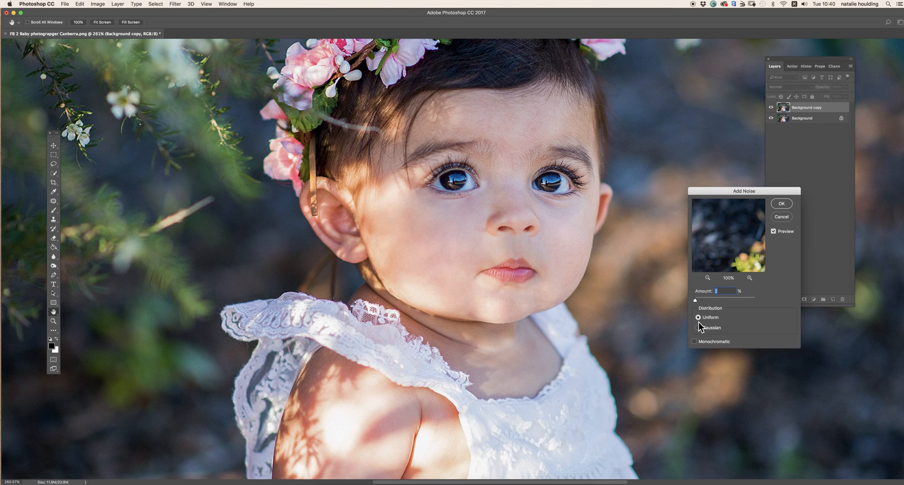
# Apply 2% monochromatic noise with uniform distribution to the Background copy layer.
pyautogui.moveTo(695, 300); pyautogui.dragTo(702, 301)
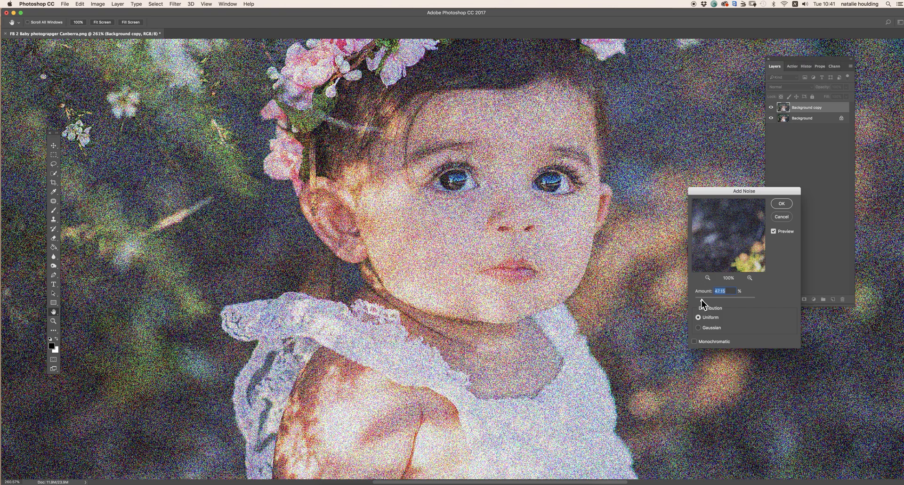
pyautogui.moveTo(701, 300); pyautogui.dragTo(695, 303)
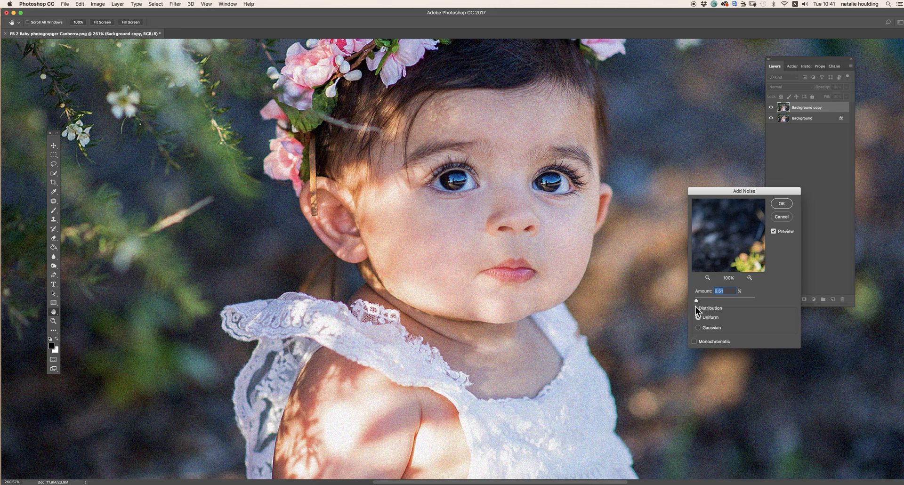
pyautogui.click(693, 339)
pyautogui.write('3')
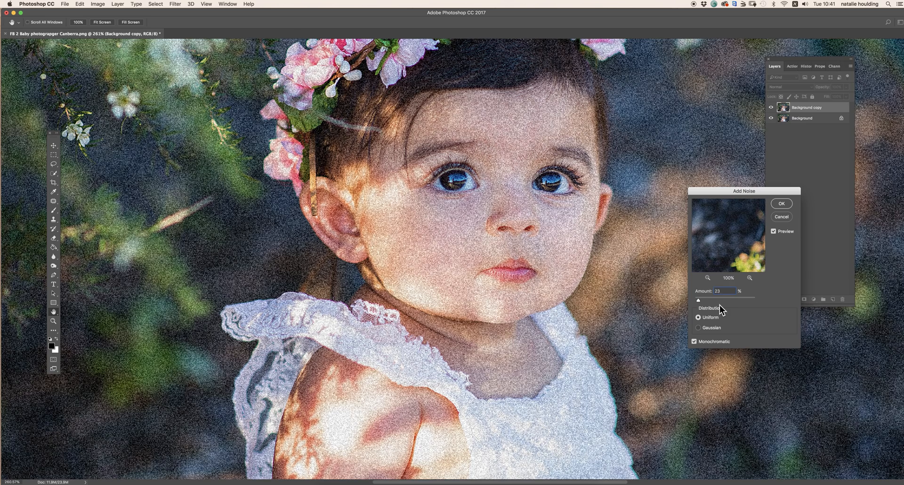
pyautogui.press('BackSpace')
pyautogui.press('BackSpace')
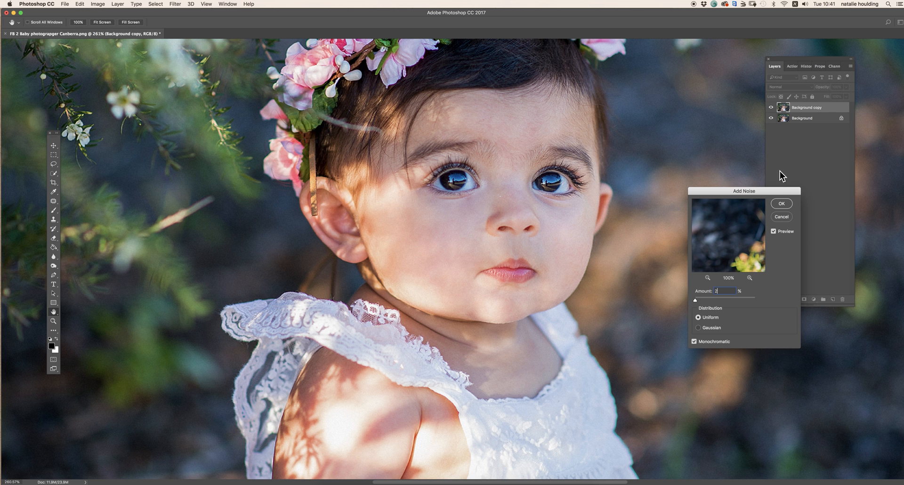
pyautogui.click(782, 204)
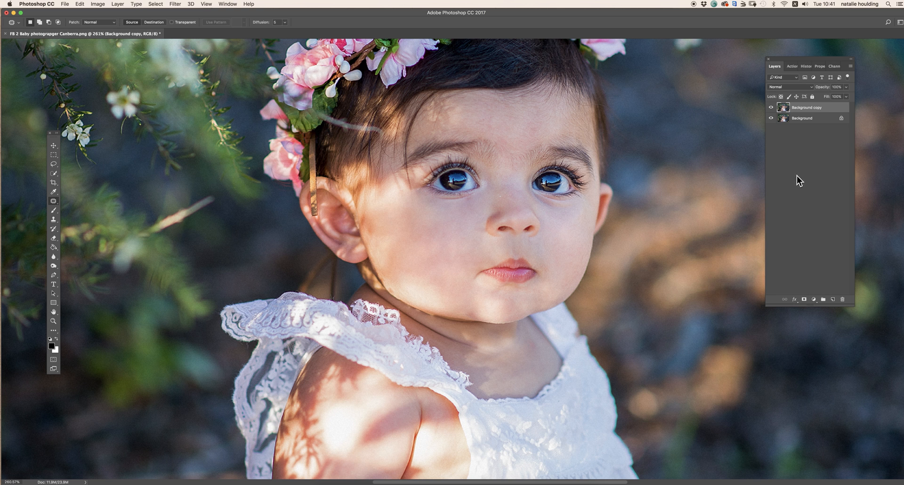
# Add a layer mask to the Background copy and invert it to black to hide the noise.
pyautogui.click(804, 300)
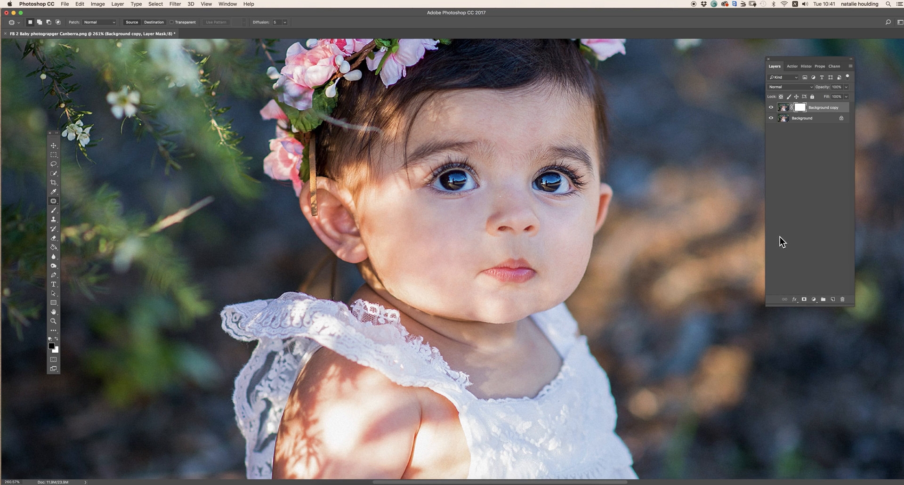
pyautogui.press('super+i')
# Paint the mask white over the cheeks, chin and neck with a 31% opacity brush, and lower the layer's opacity to 93%.
pyautogui.click(53, 210)
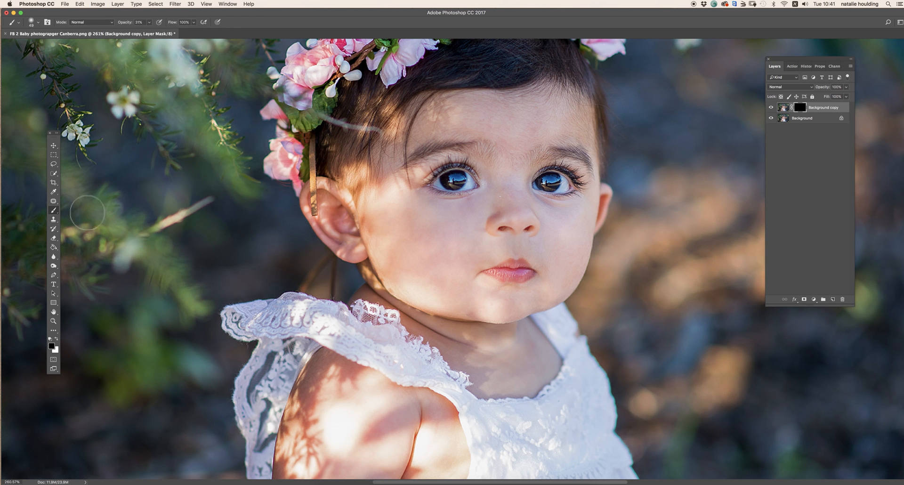
pyautogui.click(56, 339)
pyautogui.click(467, 260)
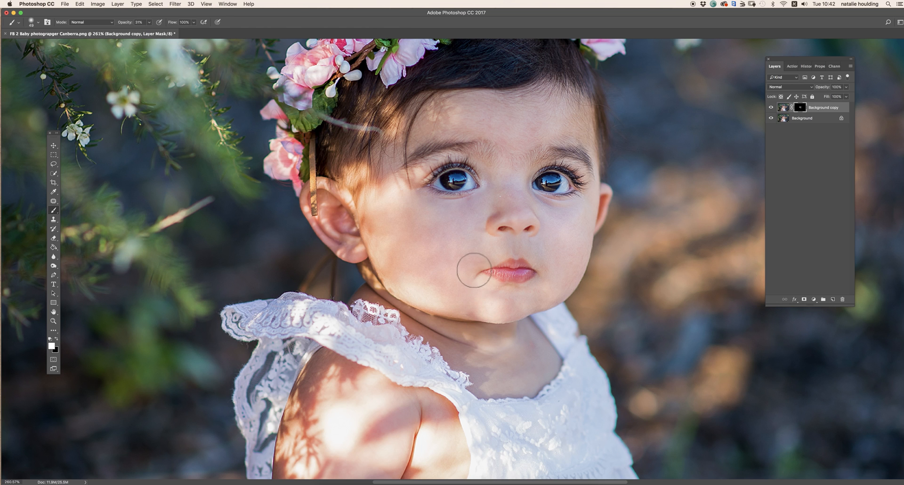
pyautogui.click(846, 87)
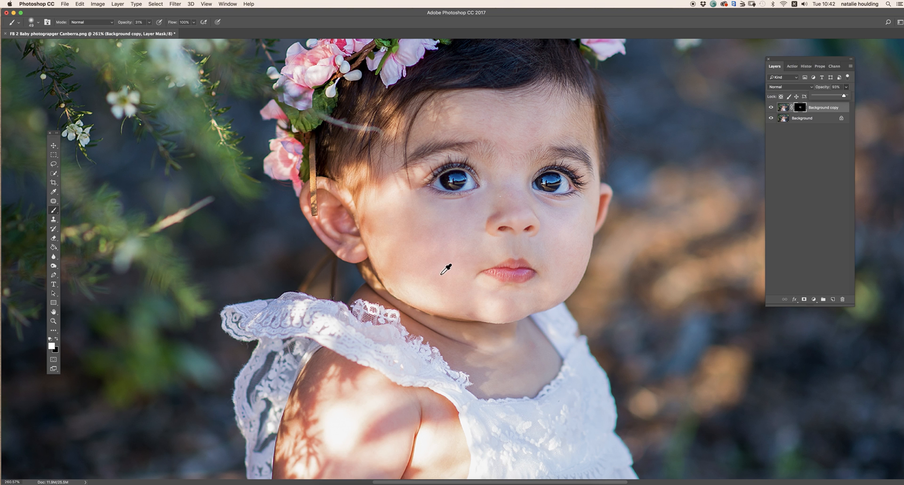
# Examine the added skin texture up close by isolating the Background copy and toggling its visibility, and view the whole portrait.
pyautogui.scroll(3, 445, 263)
pyautogui.scroll(2, 446, 265)
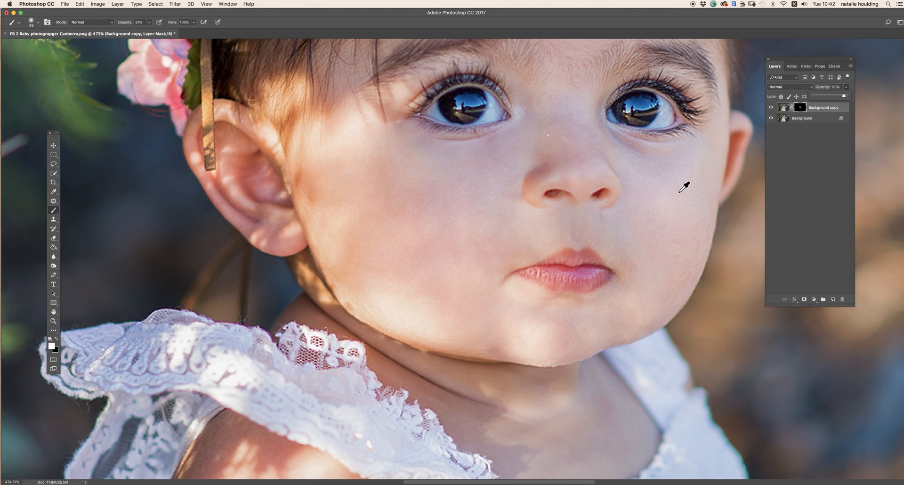
pyautogui.keyDown('alt'); pyautogui.click(770, 109); pyautogui.keyUp('alt')
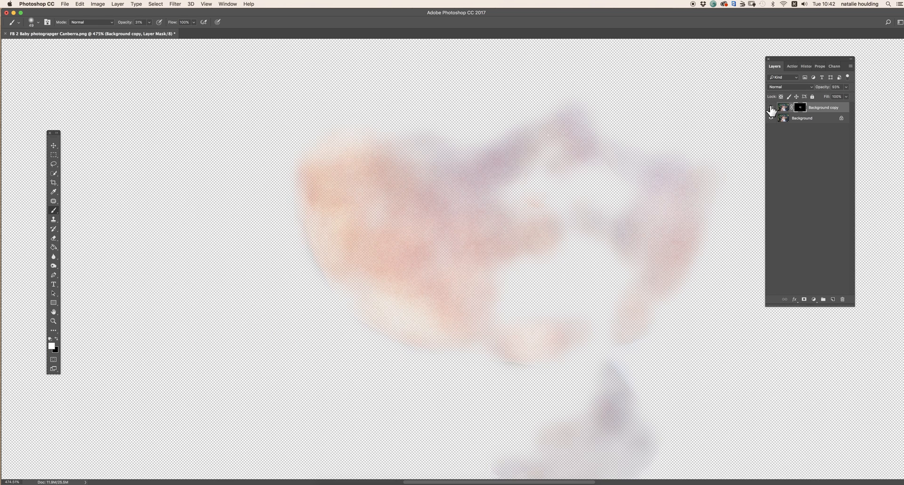
pyautogui.keyDown('alt'); pyautogui.click(770, 110); pyautogui.keyUp('alt')
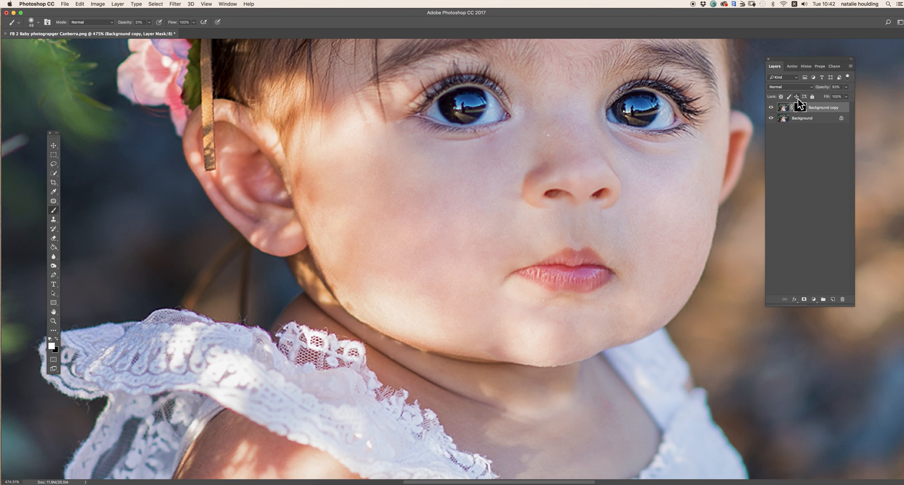
pyautogui.click(770, 109)
pyautogui.click(772, 107)
pyautogui.click(770, 108)
pyautogui.click(771, 107)
pyautogui.scroll(-3, 481, 268)
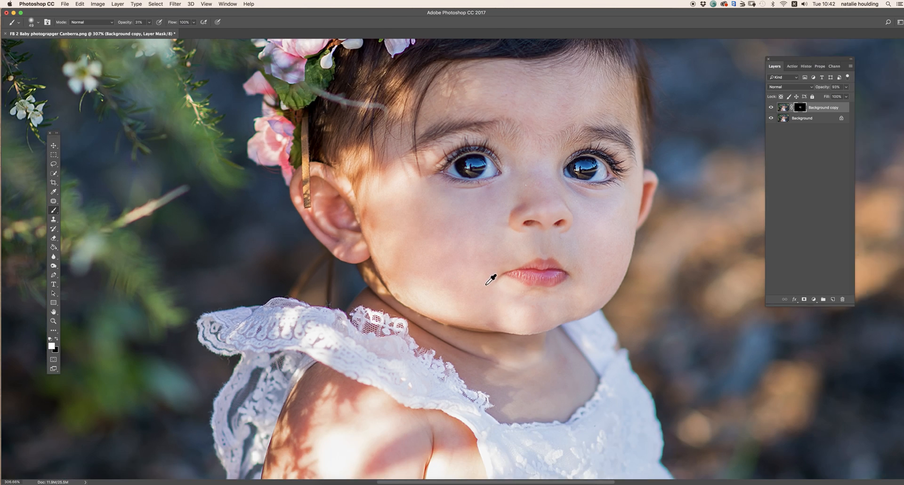
pyautogui.scroll(-3, 493, 304)
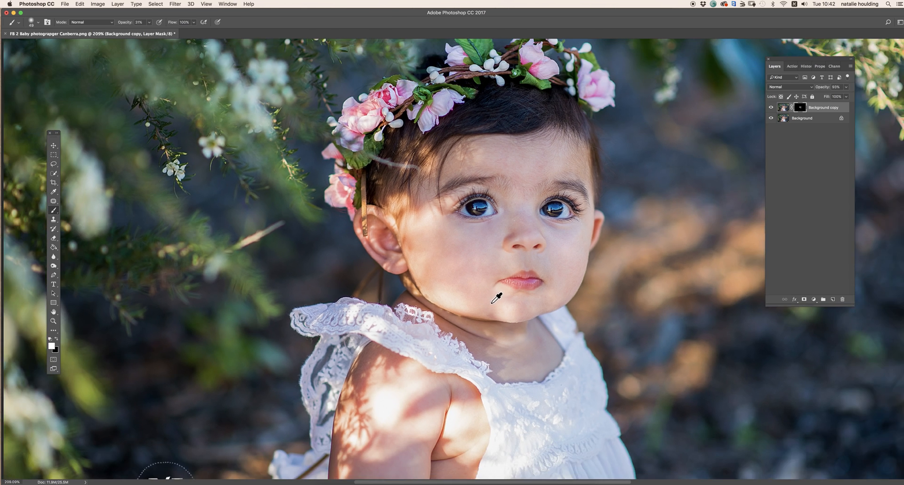
pyautogui.scroll(-1, 493, 306)
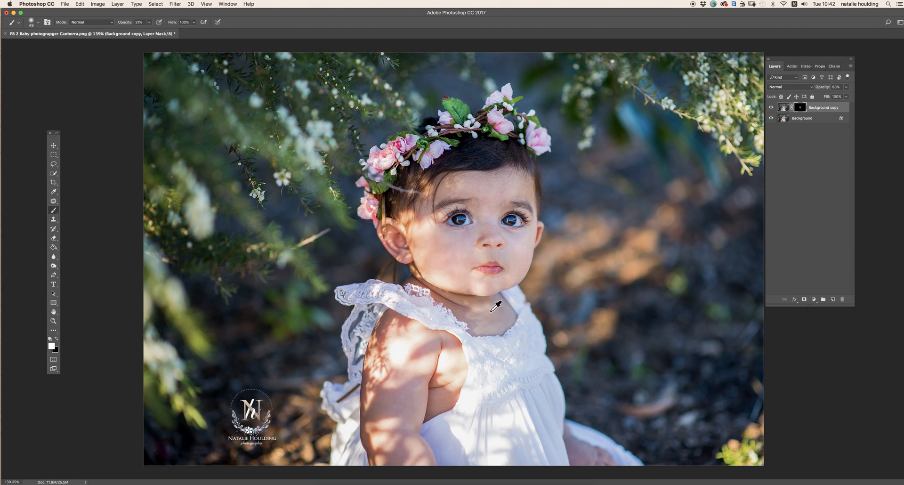